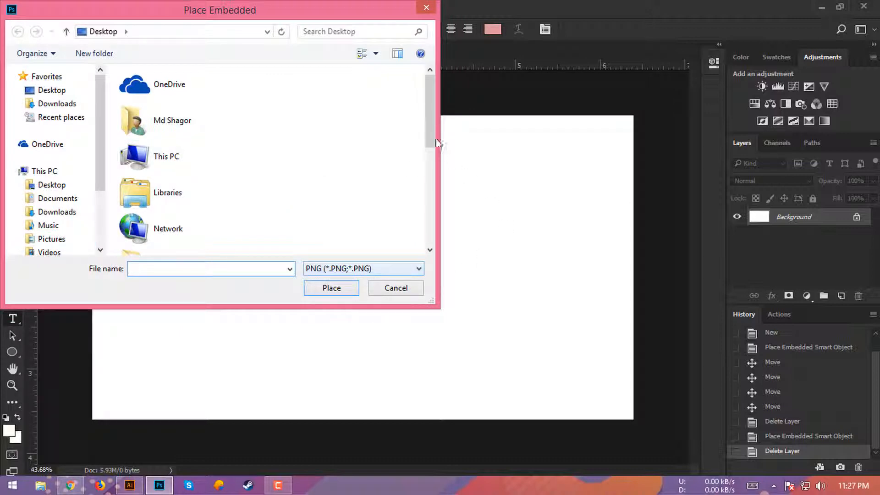
- Place the 'bagound 1' pink watercolour PNG as an embedded layer and enlarge it near the centre
drag(427, 118, 425, 195)
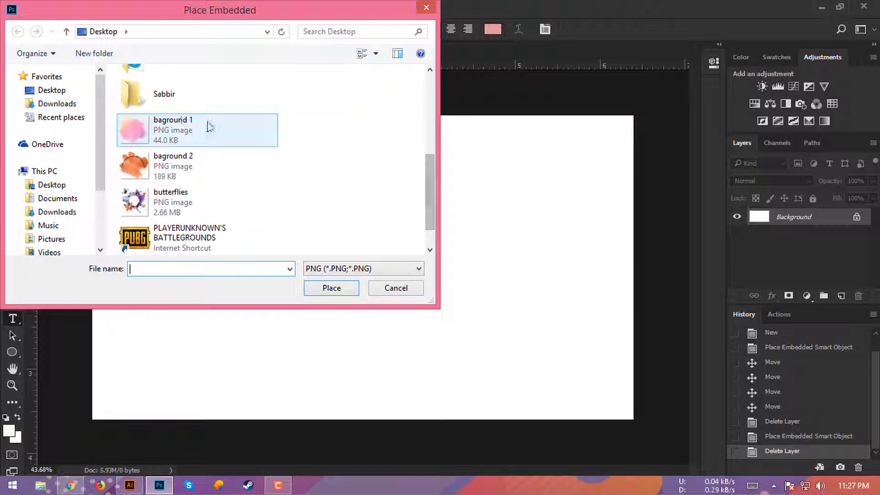
click(174, 137)
click(316, 290)
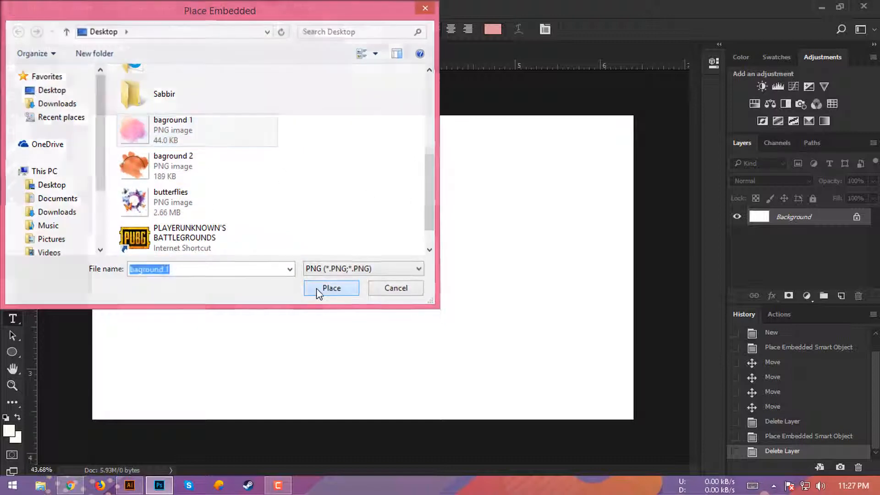
drag(402, 304, 458, 366)
click(440, 30)
- Add a text layer with the name title in the Sacramento font at the canvas's upper left
key(t)
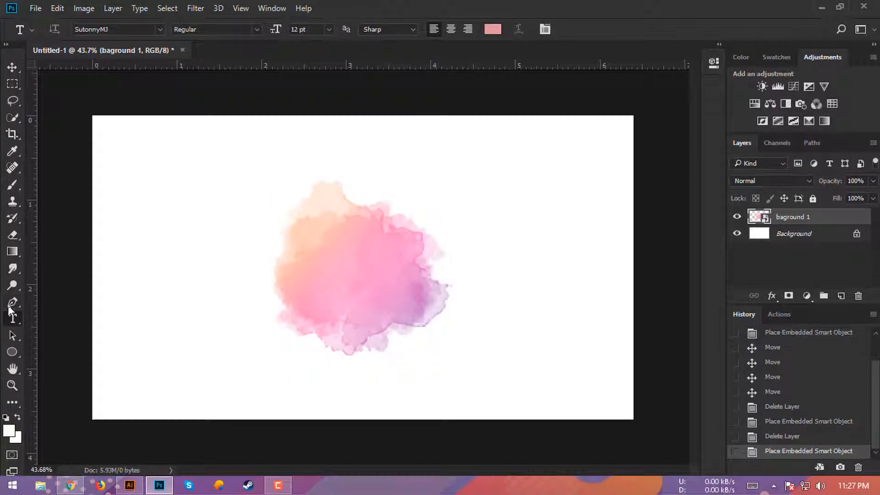
click(167, 202)
click(111, 30)
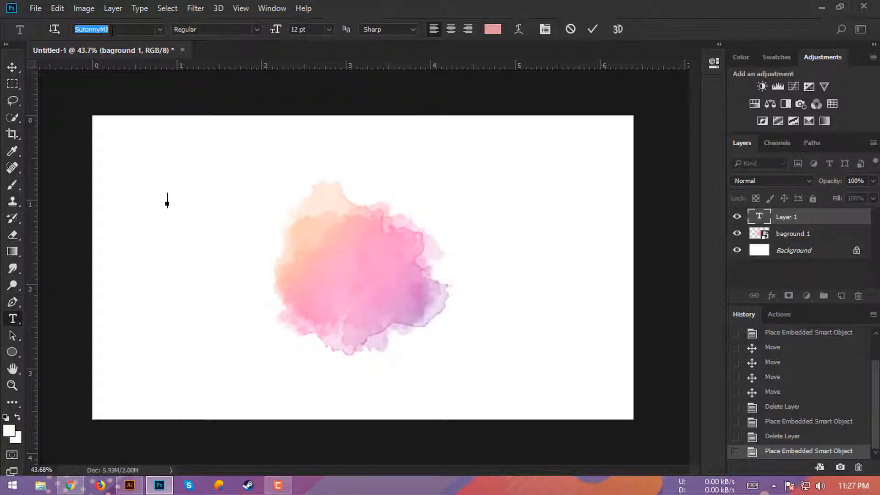
text(s)
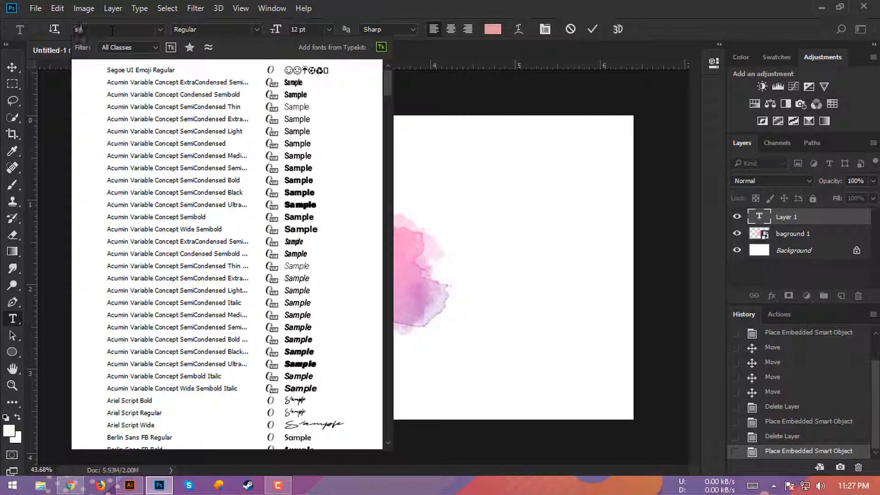
text(ac)
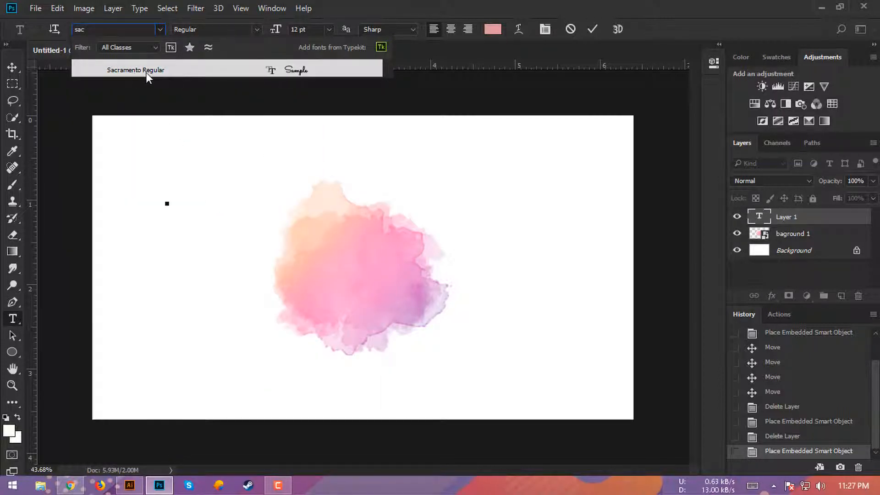
click(197, 68)
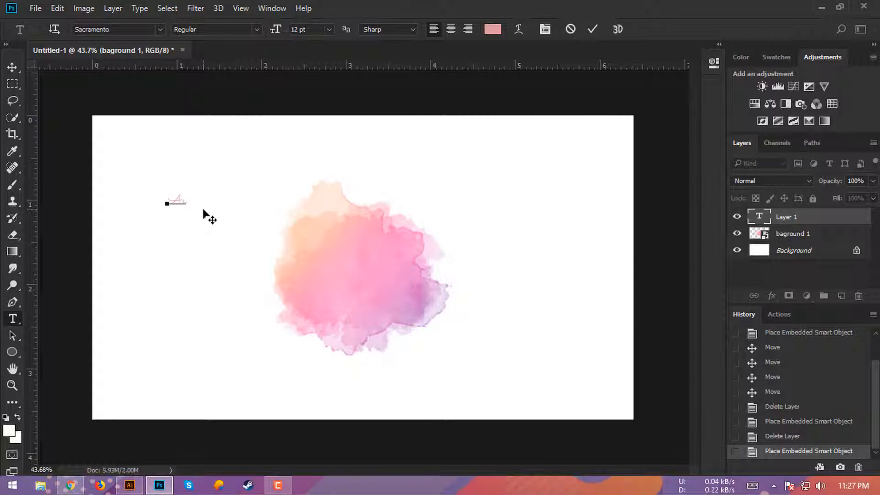
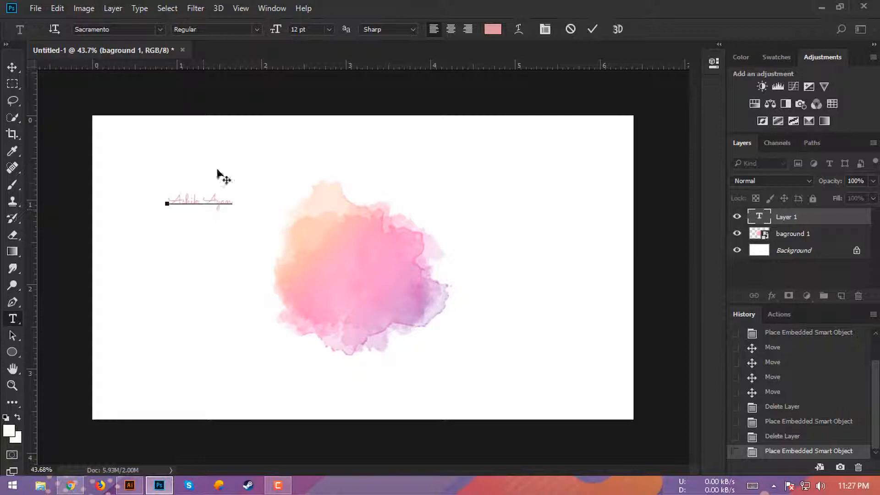
click(593, 30)
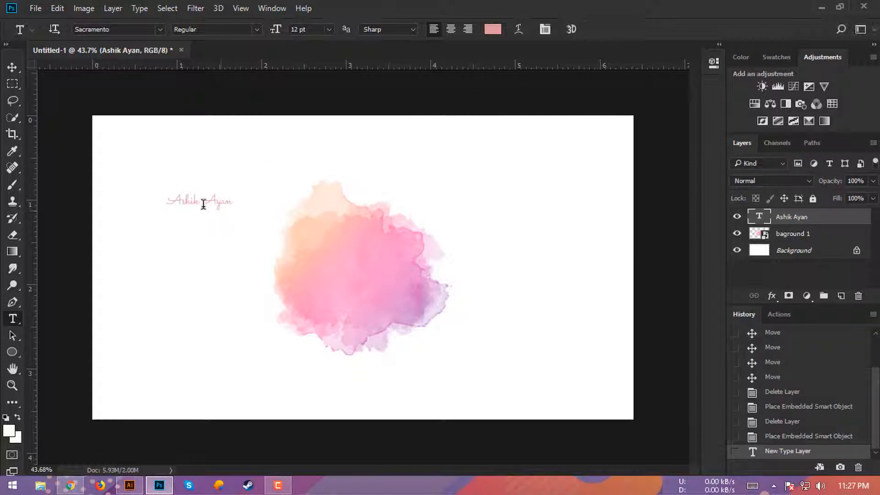
click(11, 70)
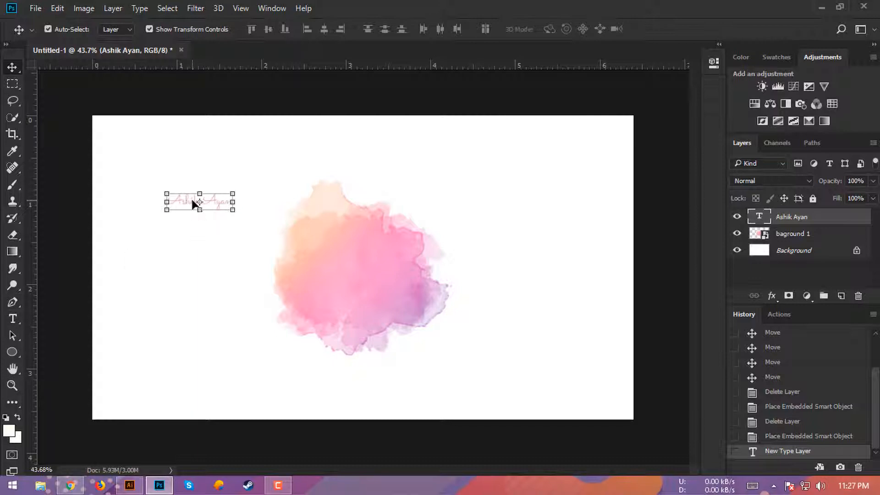
- Recolour the name title pure black and move it onto the centre of the splash
double_click(760, 217)
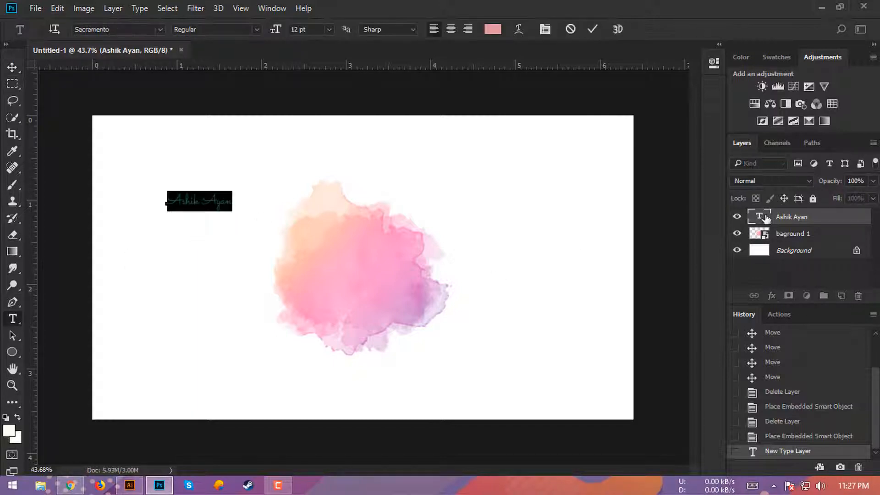
click(10, 431)
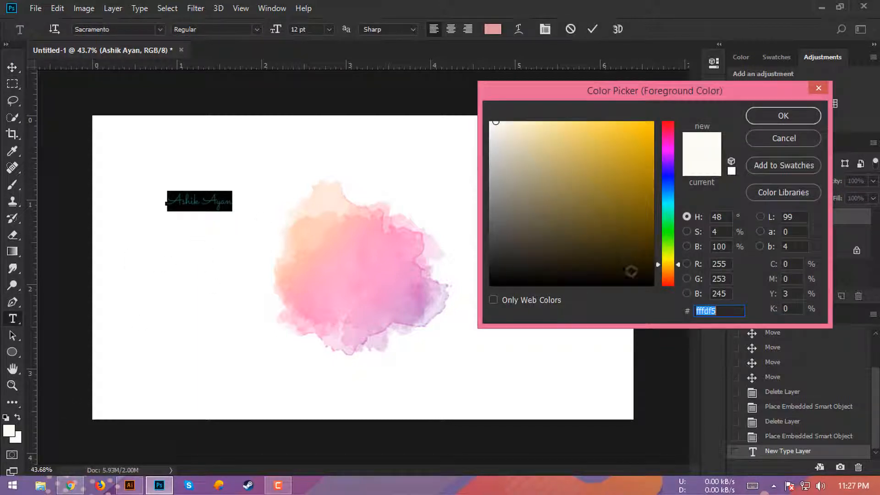
click(490, 281)
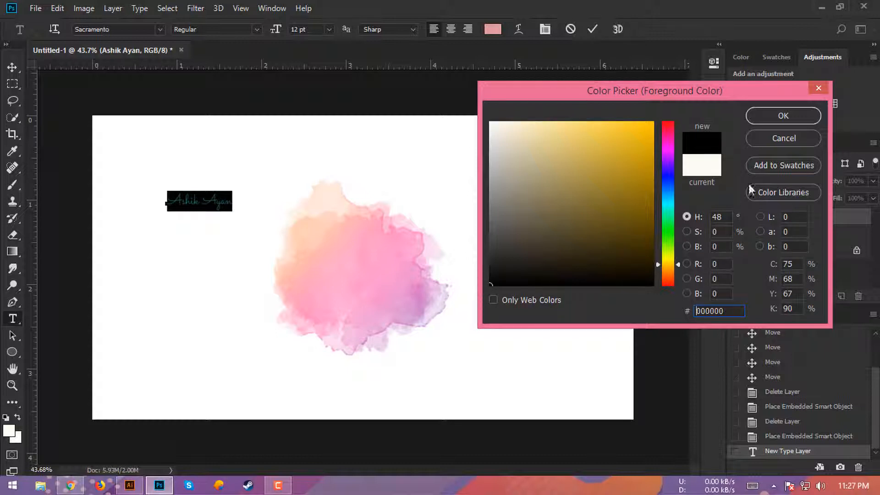
click(770, 114)
click(593, 29)
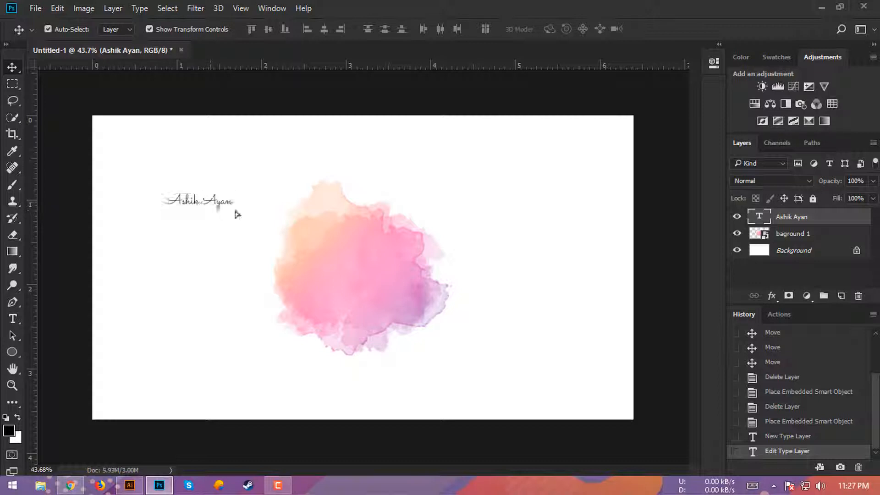
drag(236, 213, 367, 274)
click(569, 29)
- Enlarge the watercolour splash and scale the name title up to about 110%
click(415, 272)
drag(453, 355, 471, 370)
click(570, 29)
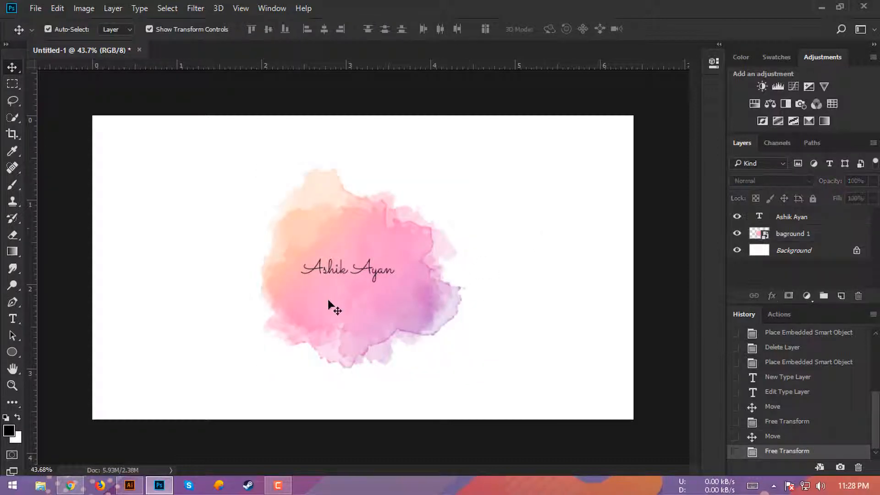
click(344, 274)
drag(396, 282, 401, 286)
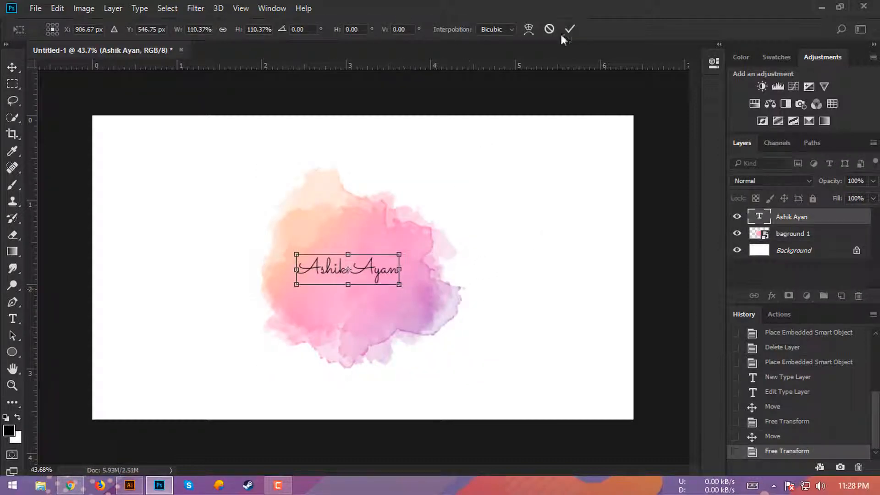
click(570, 29)
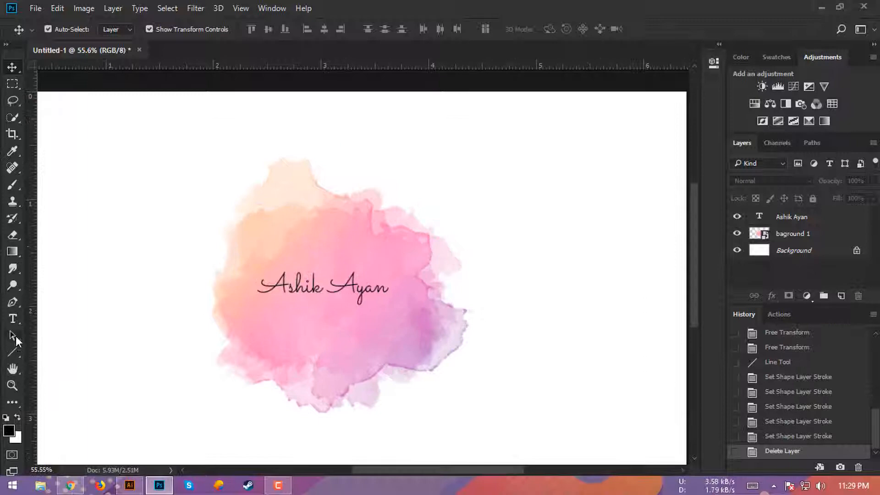
click(12, 352)
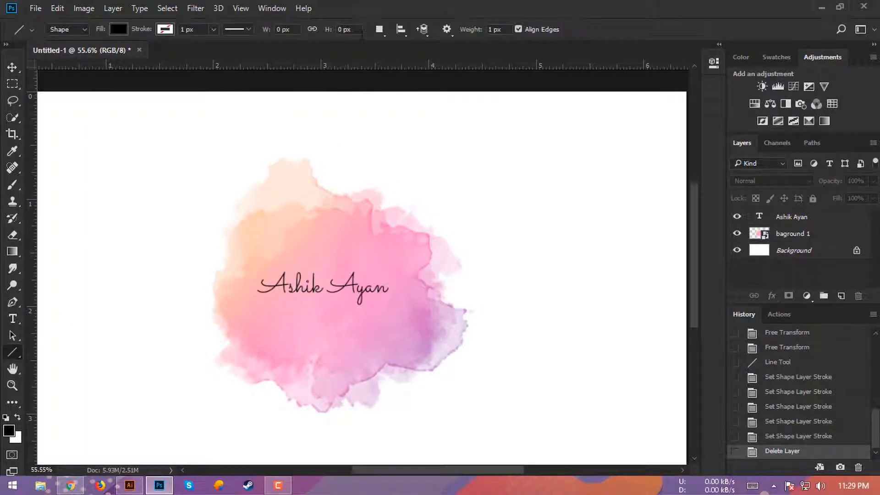
- Set the Line tool stroke to black with a 3 px width
click(165, 29)
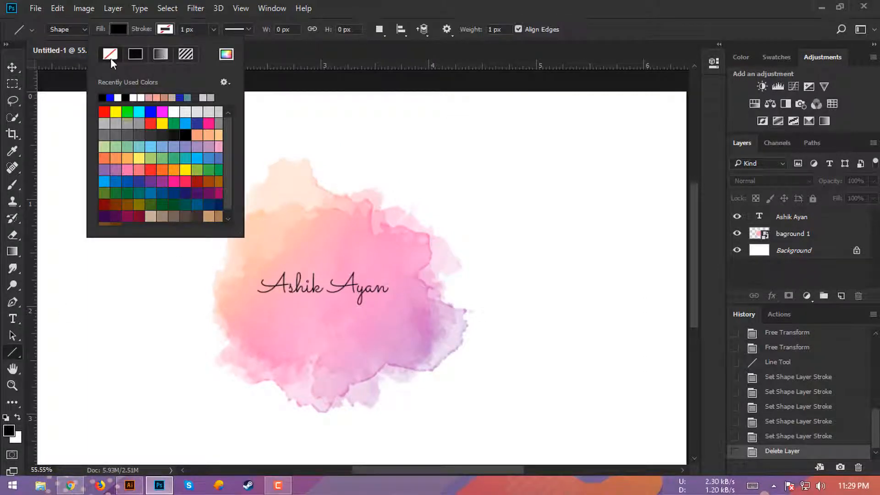
click(184, 134)
click(202, 29)
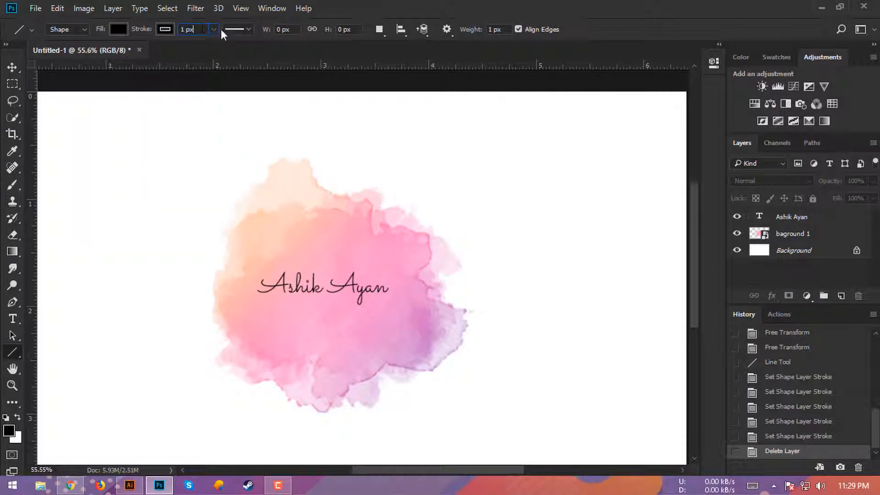
click(213, 30)
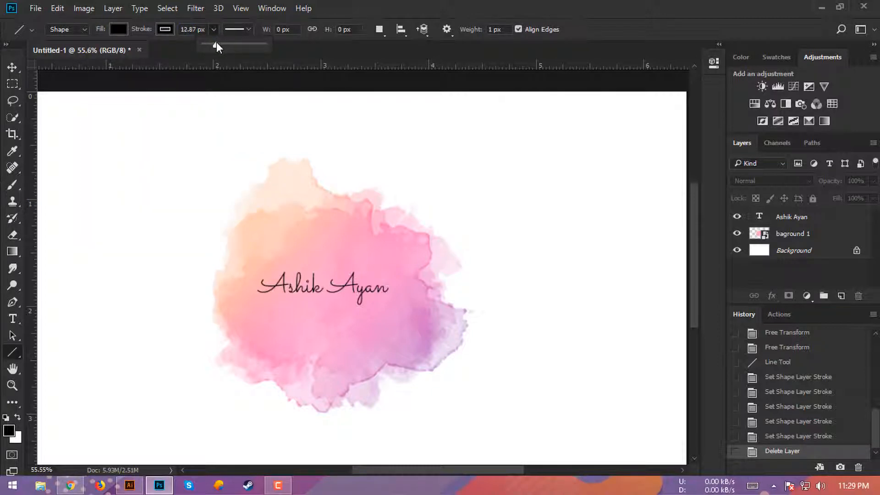
drag(188, 29, 175, 29)
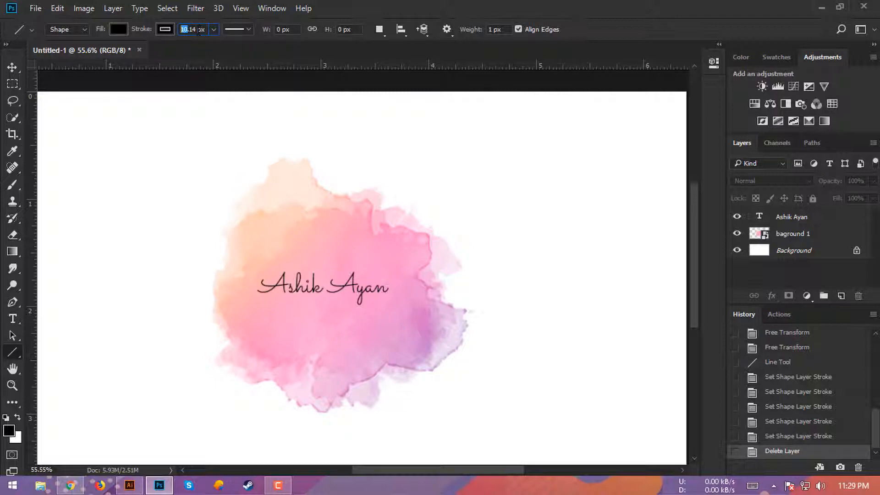
text(3)
key(Return)
- Draw a horizontal line beneath the name title as the underline shape layer
drag(324, 310, 402, 310)
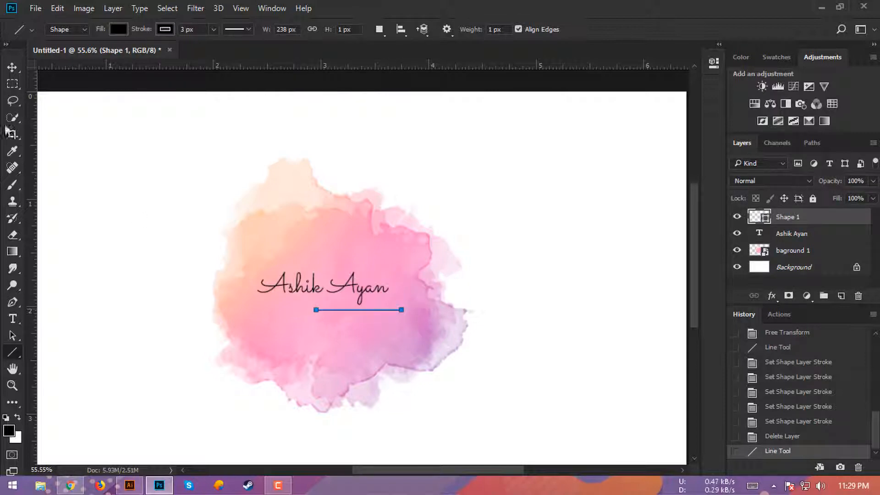
key(v)
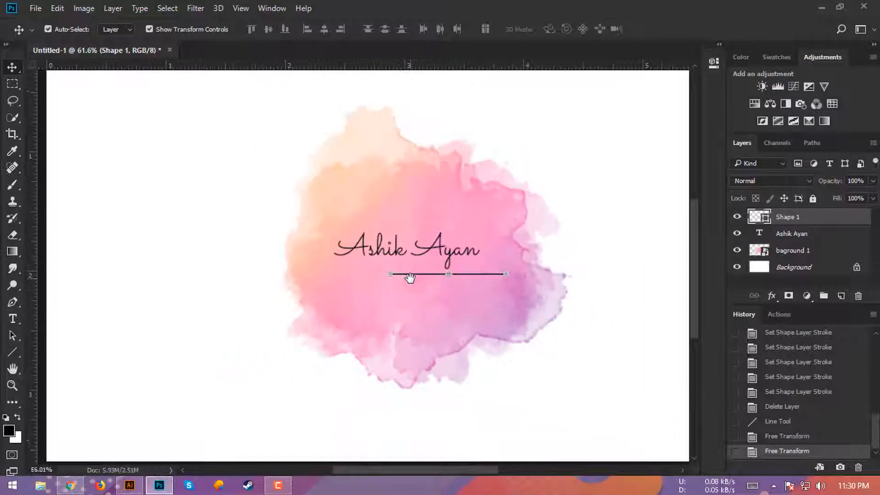
scroll(409, 281, down, 2)
scroll(407, 291, up, 2)
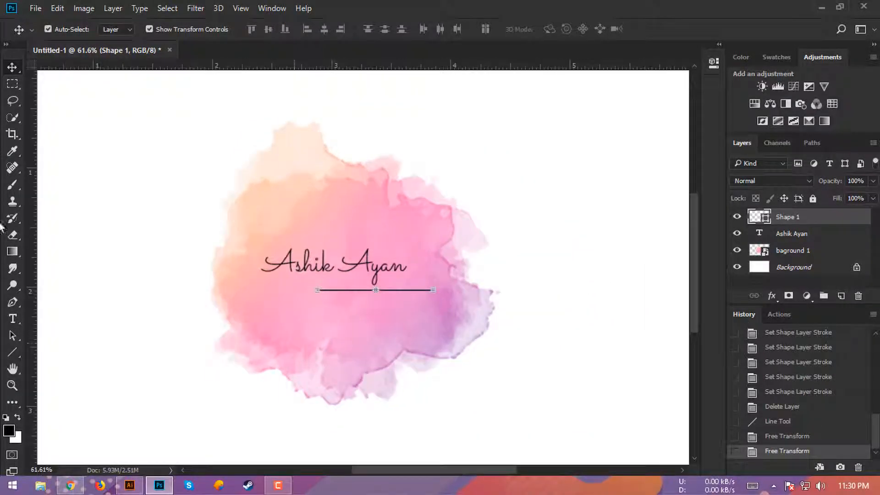
- Type the caption 'Photographya' below the lower right of the splash
click(15, 321)
click(488, 389)
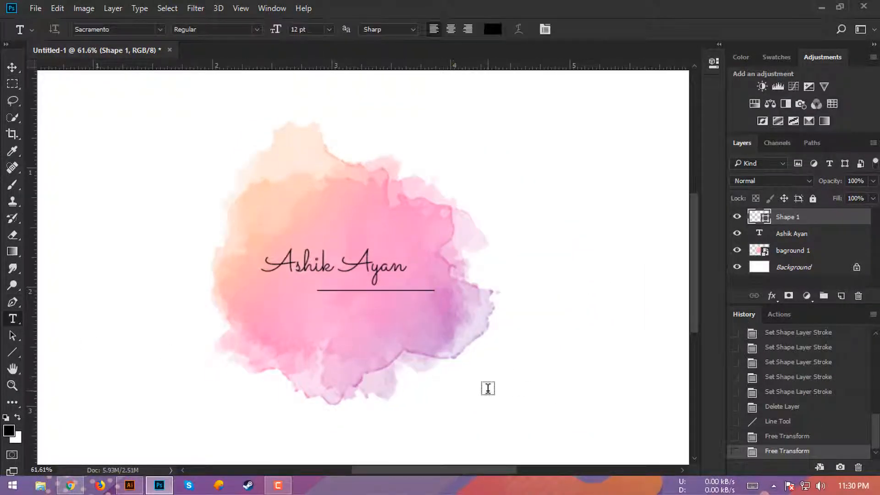
text(Pho)
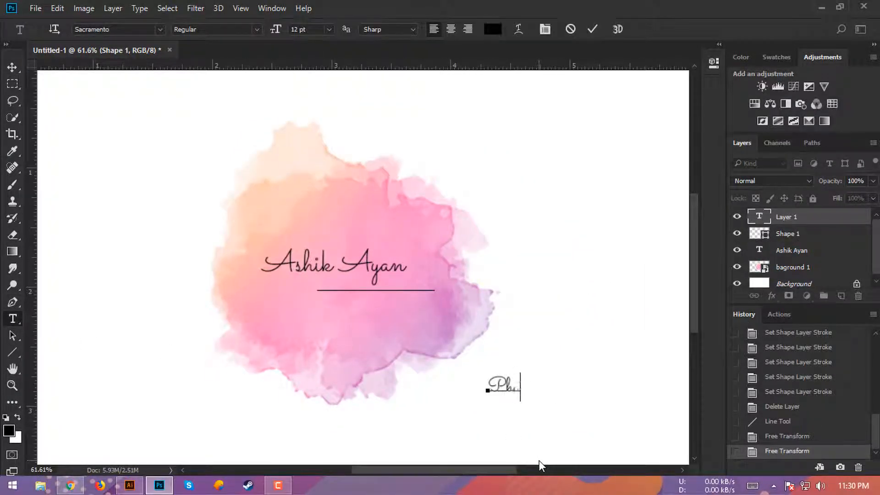
text(tography)
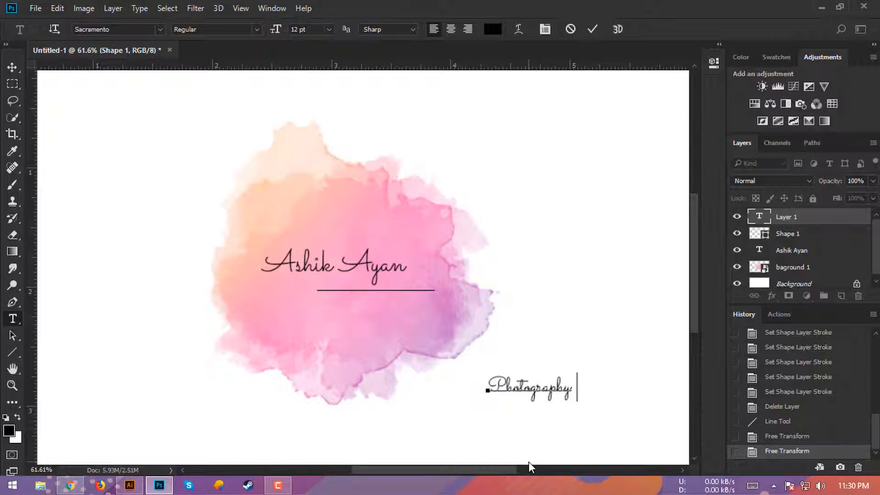
text(a)
key(ctrl)
key(ctrl+a)
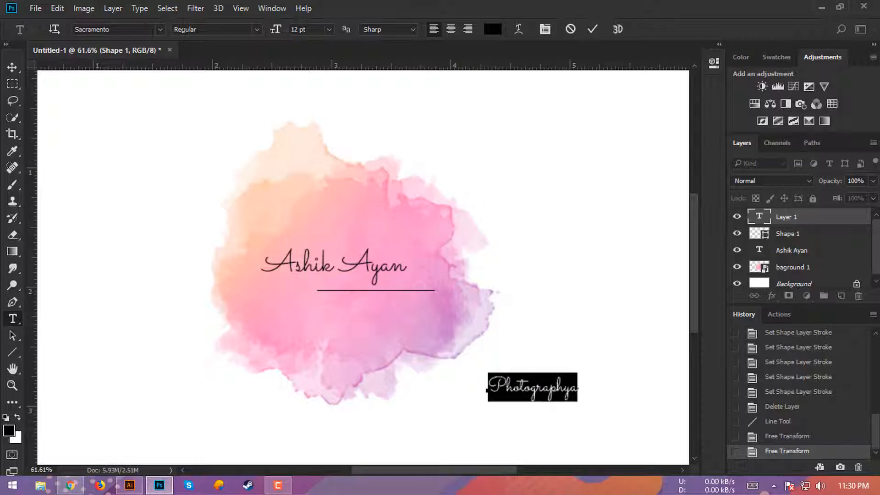
- Set the caption's font to Segoe UI Emoji and commit it
click(144, 28)
text(asa)
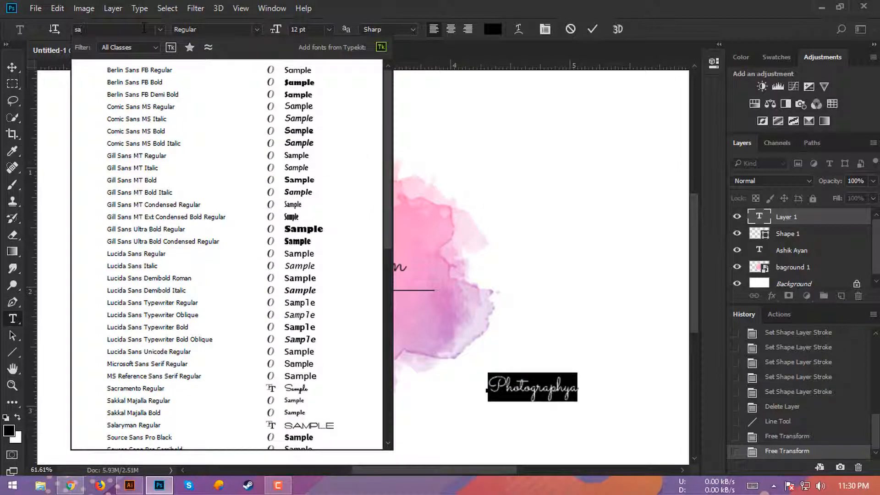
key(BackSpace)
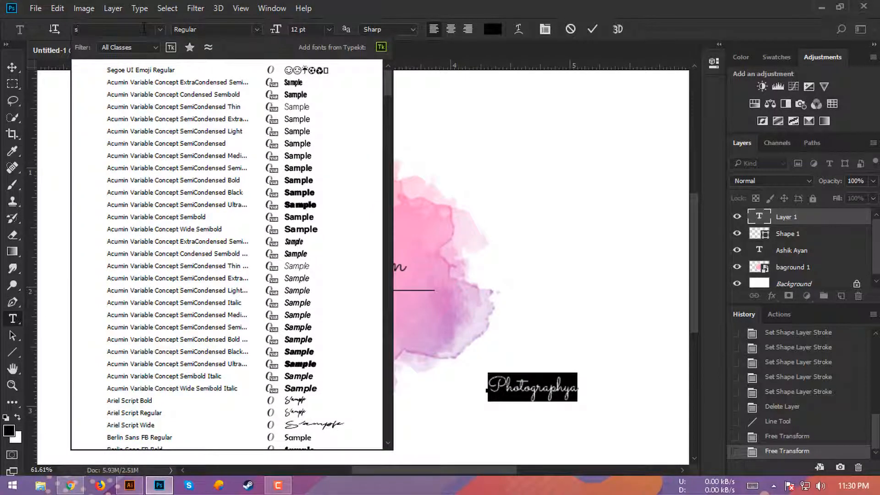
click(150, 74)
click(592, 29)
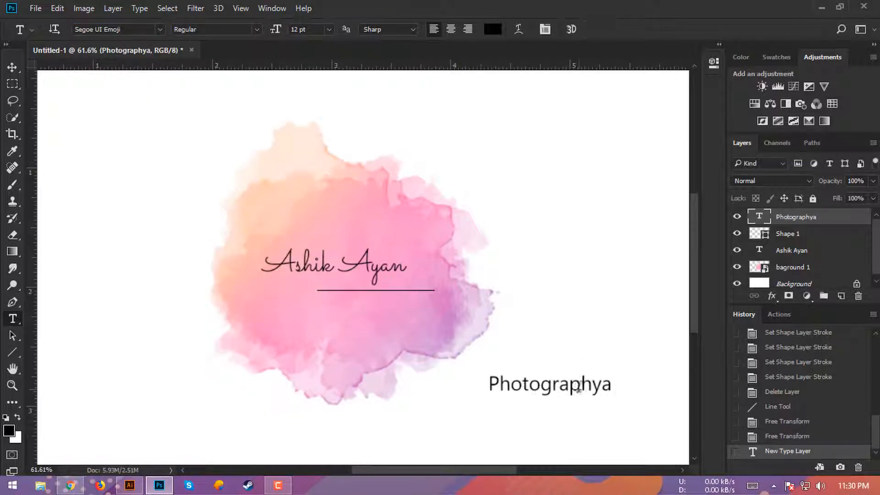
click(610, 388)
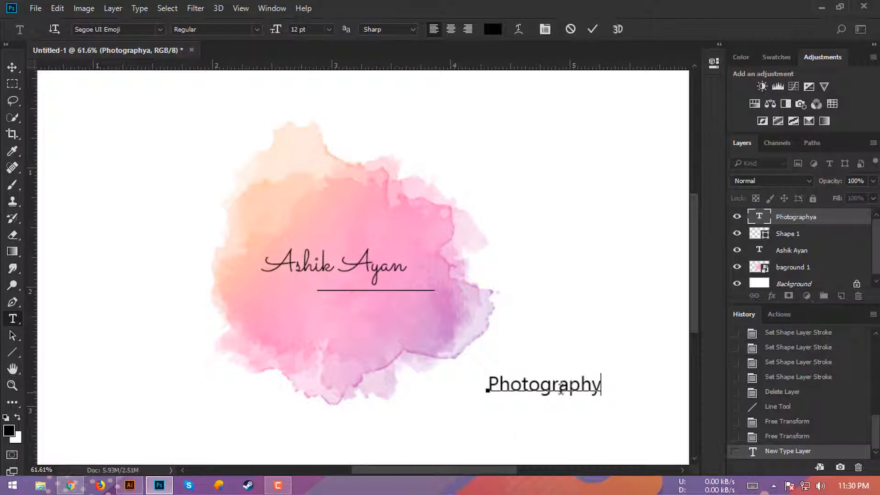
- Shrink the 'Photography' caption and move it up just beneath the underline
click(590, 30)
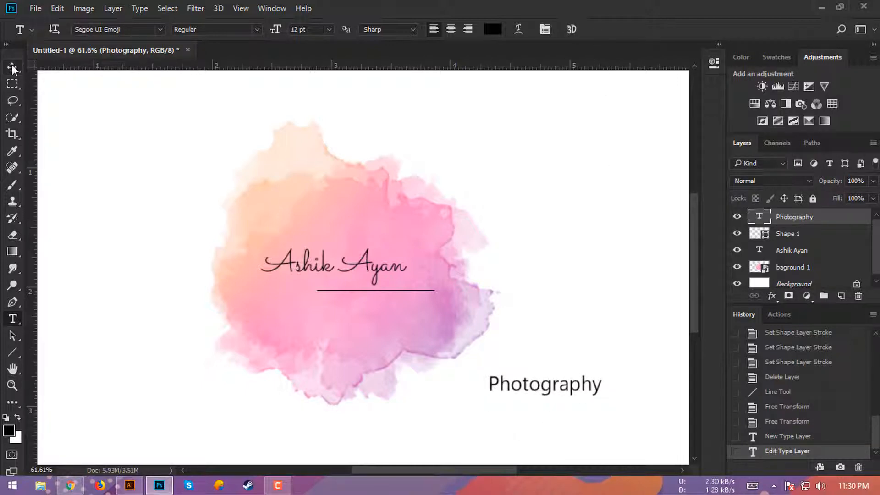
key(v)
drag(566, 390, 421, 314)
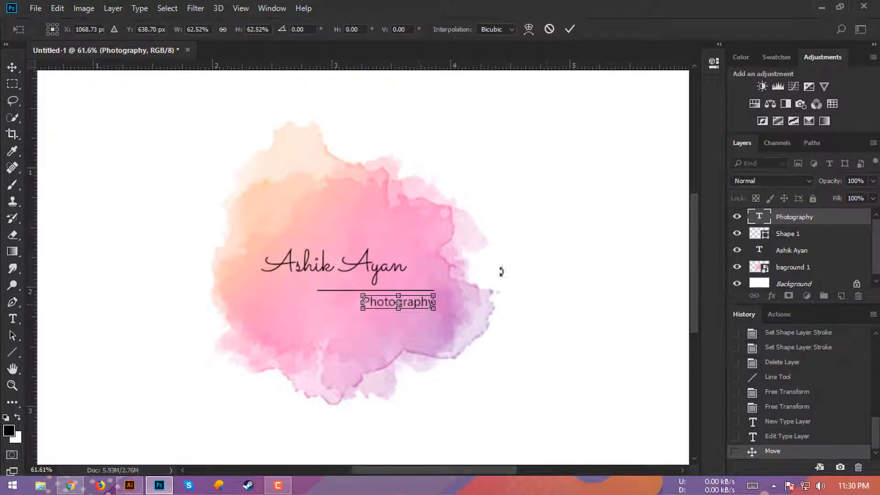
click(570, 29)
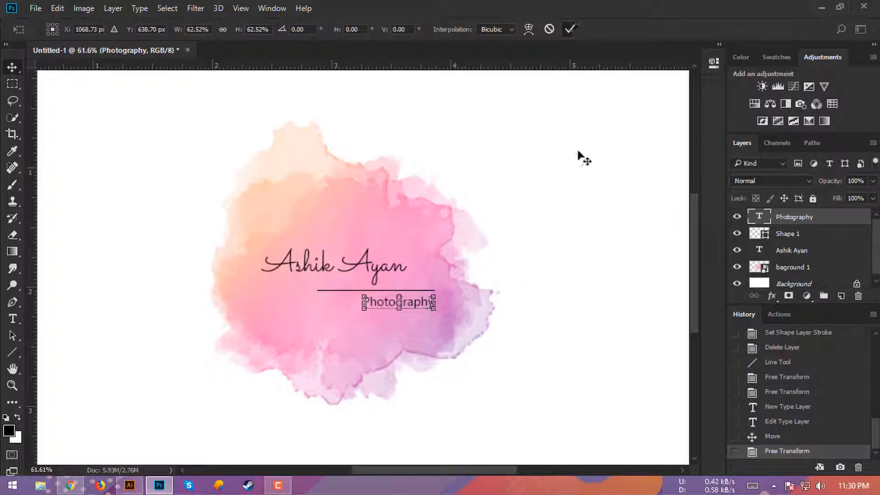
- Nudge the underline and the caption up slightly, then zoom in to check their spacing
click(424, 291)
key(Up)
key(Up)
key(Up)
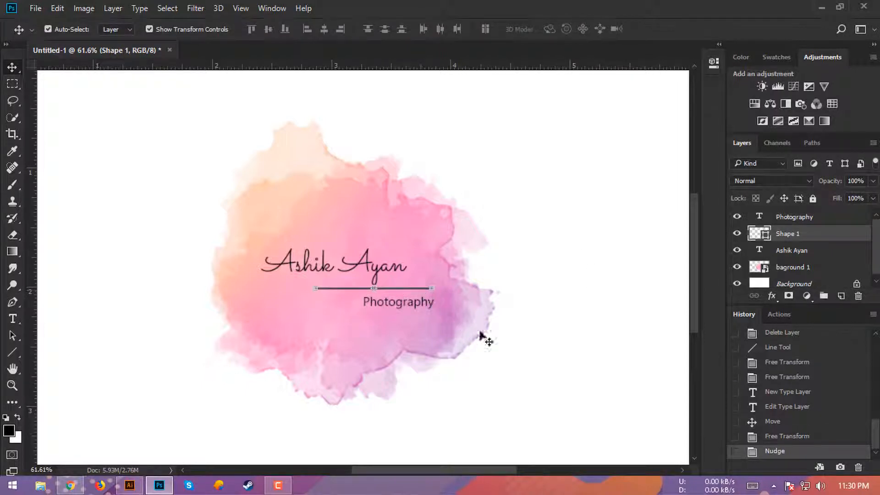
click(540, 367)
click(409, 306)
key(Up)
key(Up)
key(Up)
key(Up)
key(Up)
key(Up)
key(Up)
key(Up)
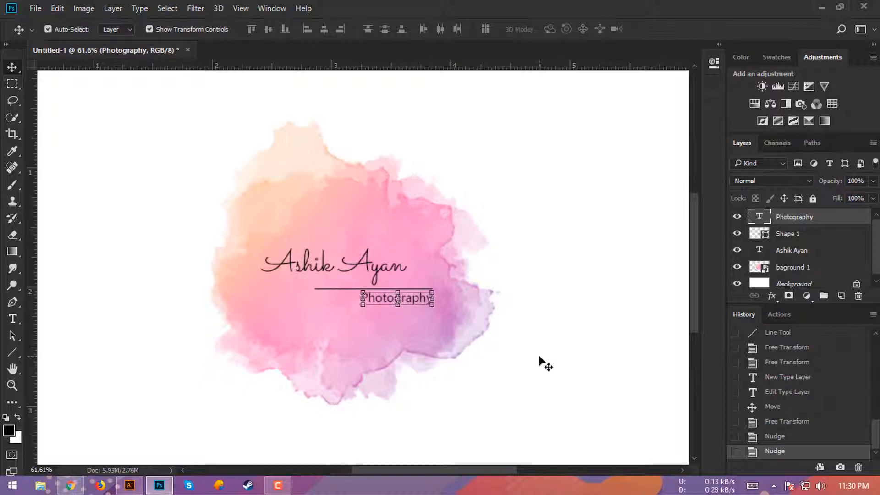
click(508, 344)
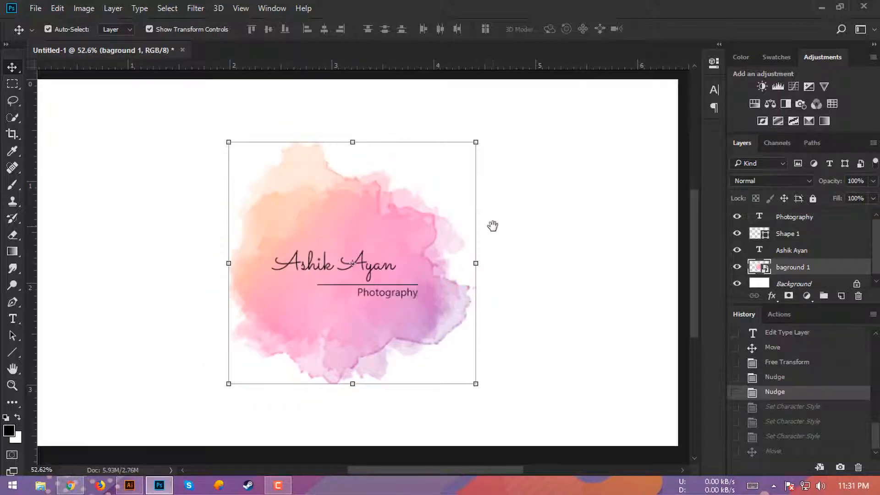
click(493, 226)
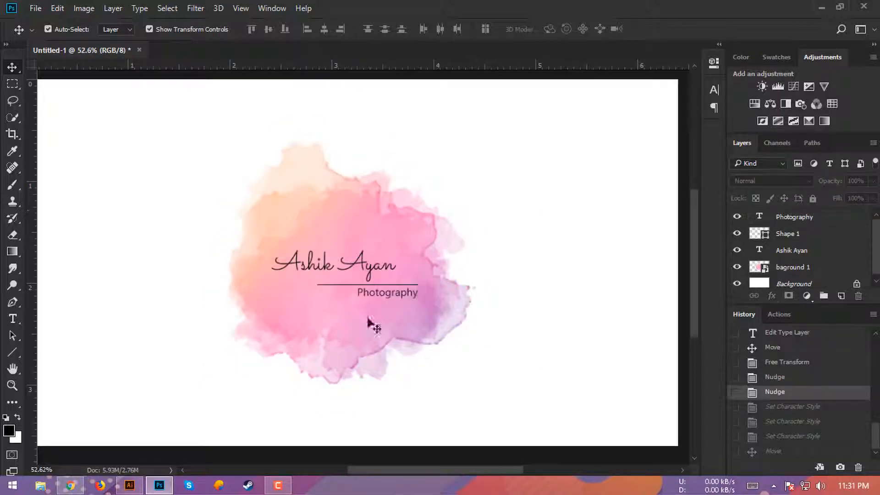
click(373, 294)
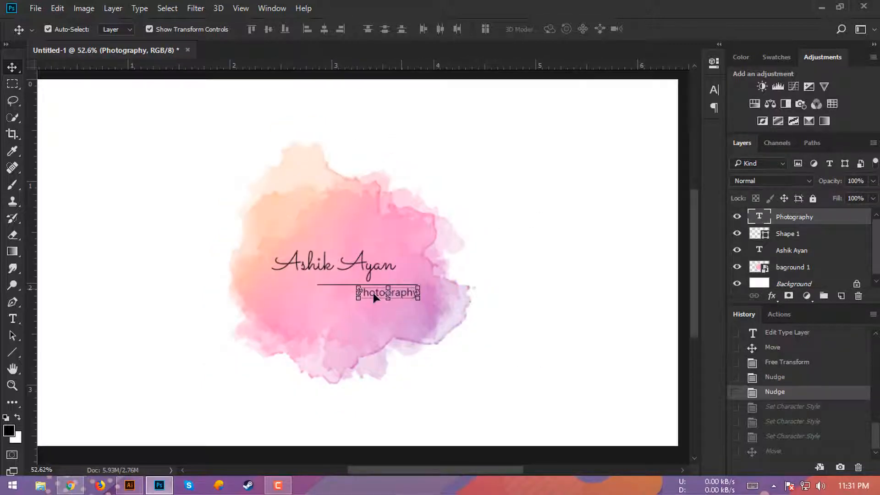
ctrl+click(406, 294)
alt+click(409, 300)
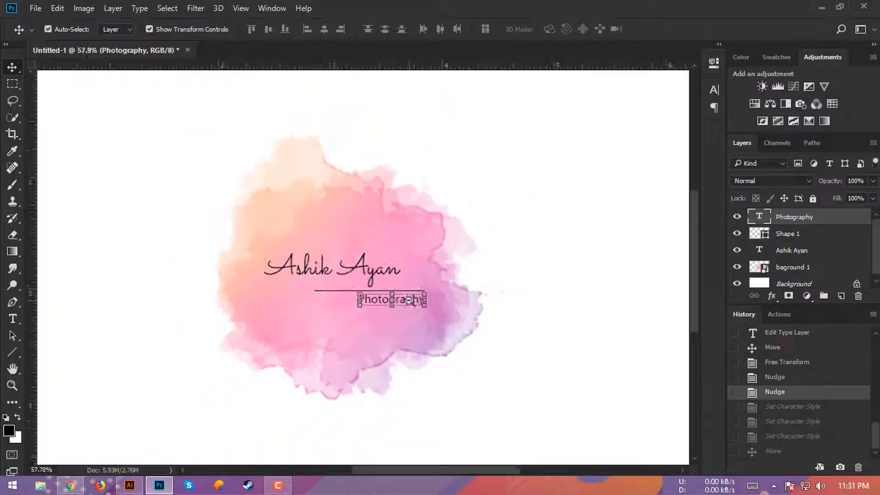
click(275, 9)
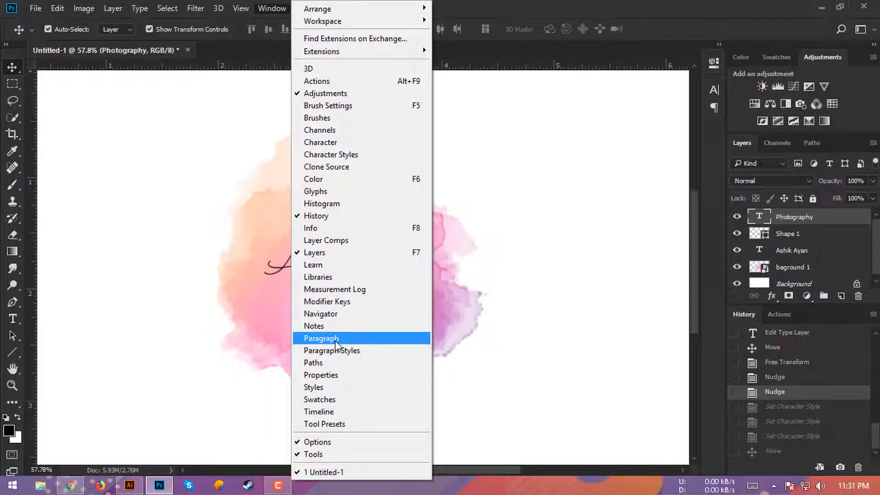
- Set the tracking of the 'Photography' caption to 75 in the Character panel
click(321, 338)
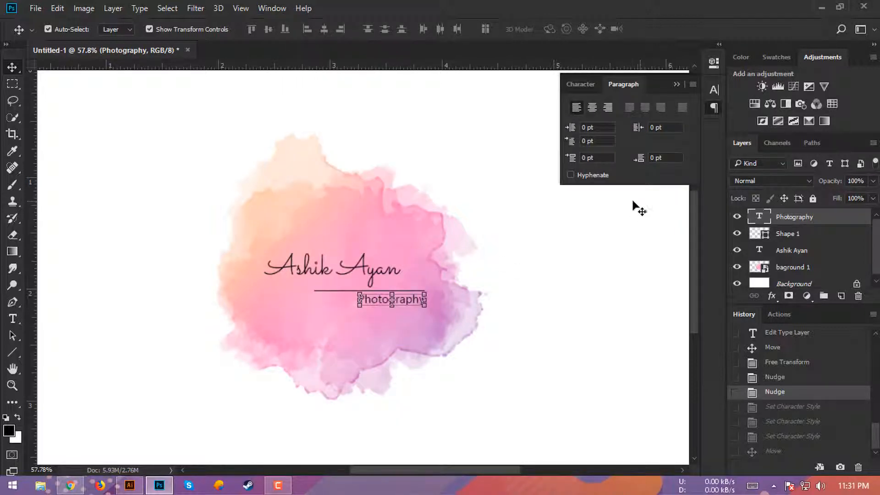
click(590, 84)
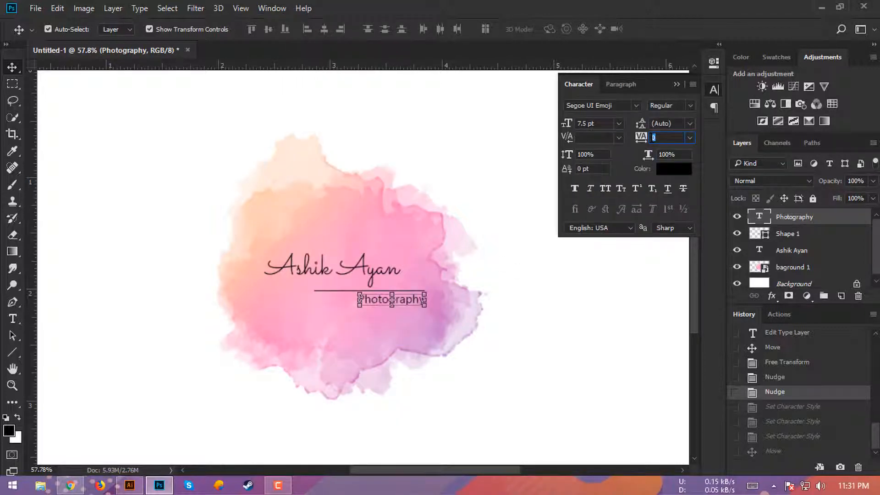
key(Return)
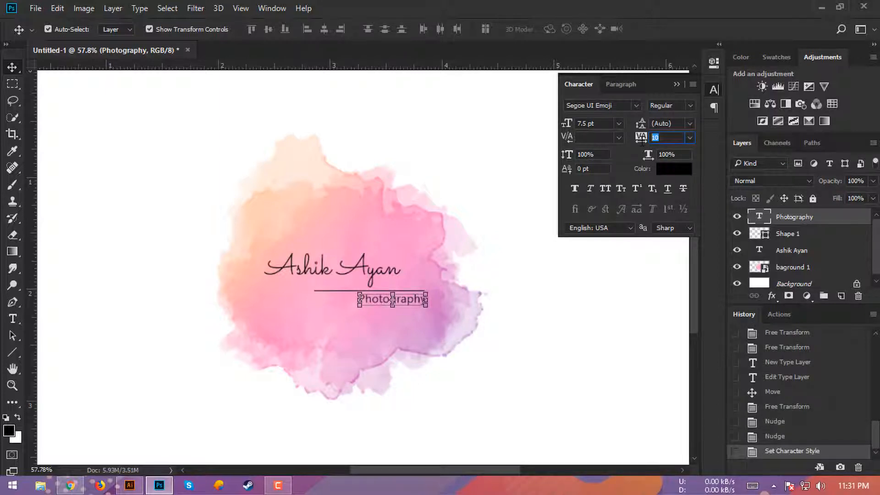
text(50)
key(Return)
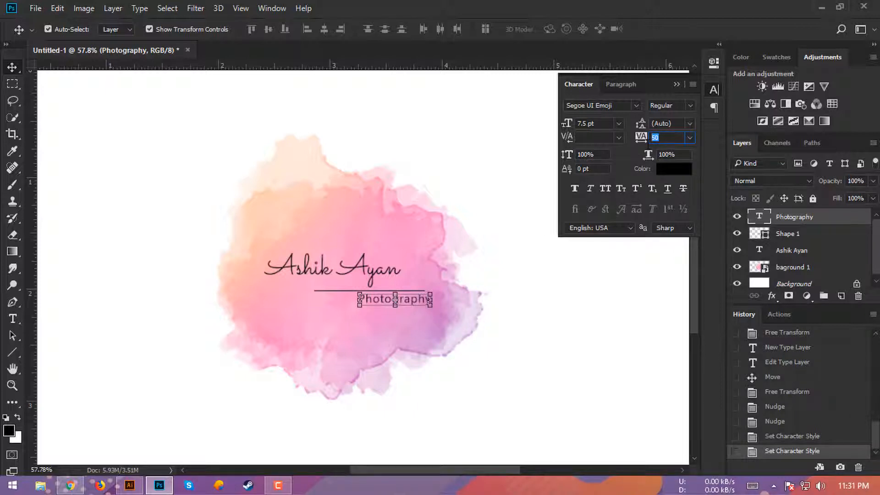
key(Return)
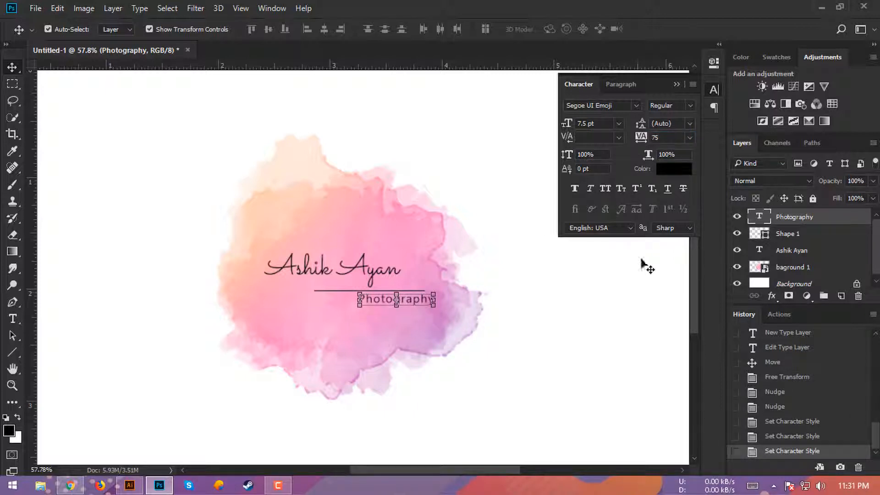
- Scale the 'Photography' caption down to 87%
click(638, 292)
drag(381, 299, 417, 329)
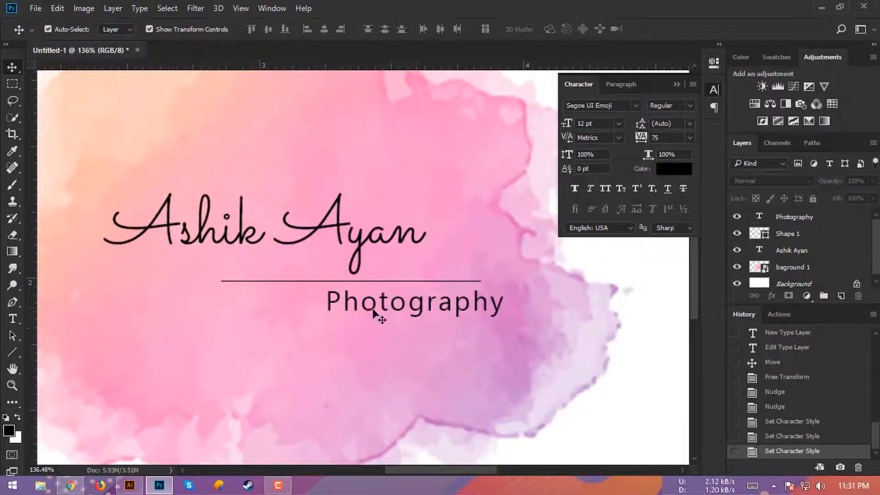
scroll(403, 312, down, 2)
click(417, 314)
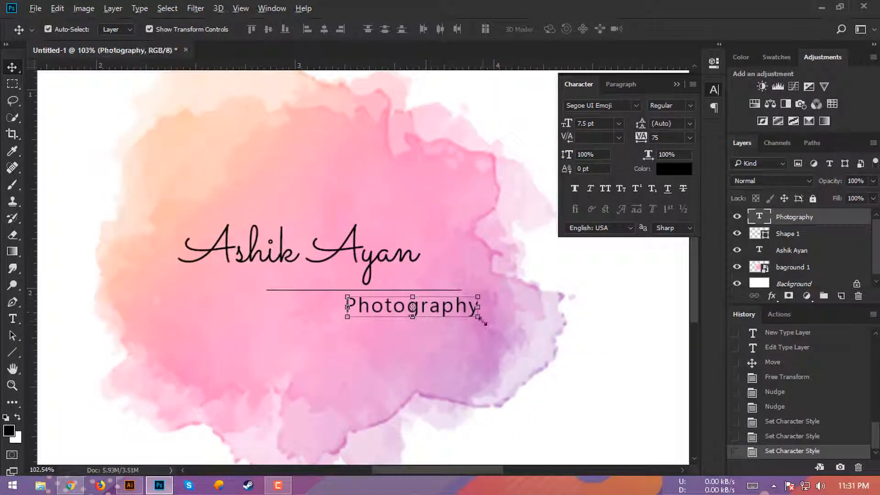
drag(480, 320, 443, 312)
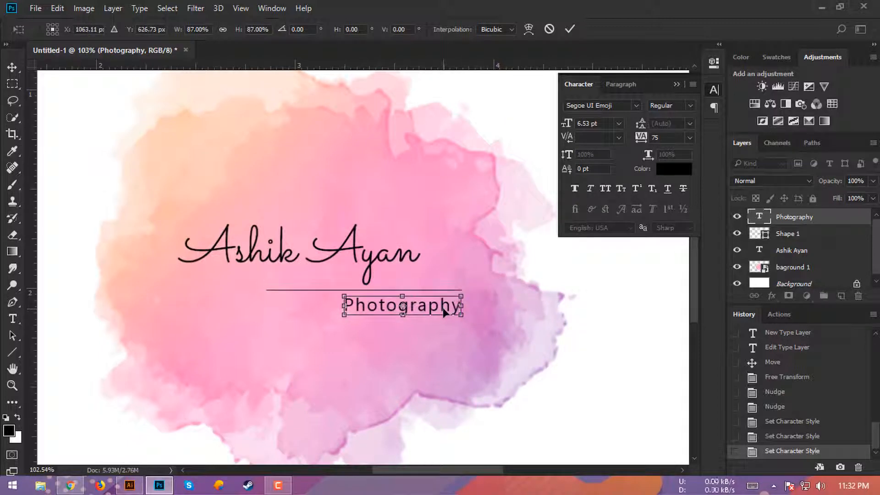
click(569, 27)
scroll(485, 285, down, 4)
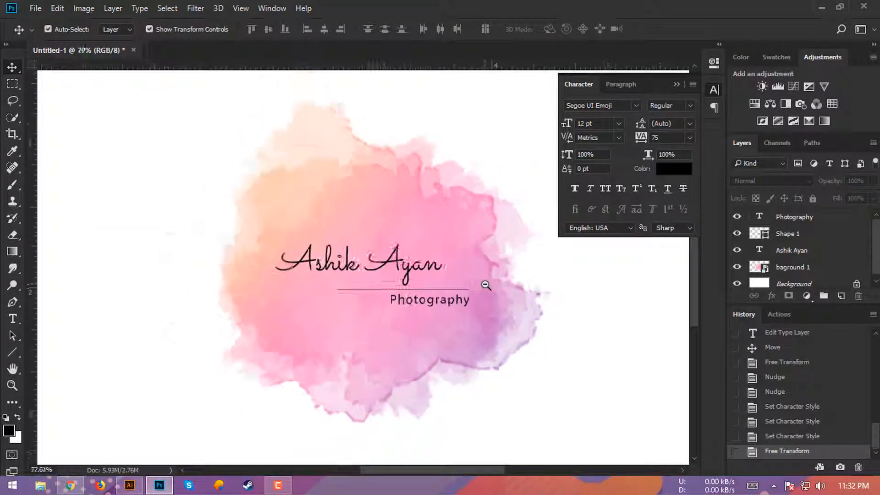
scroll(485, 285, down, 2)
scroll(398, 261, up, 1)
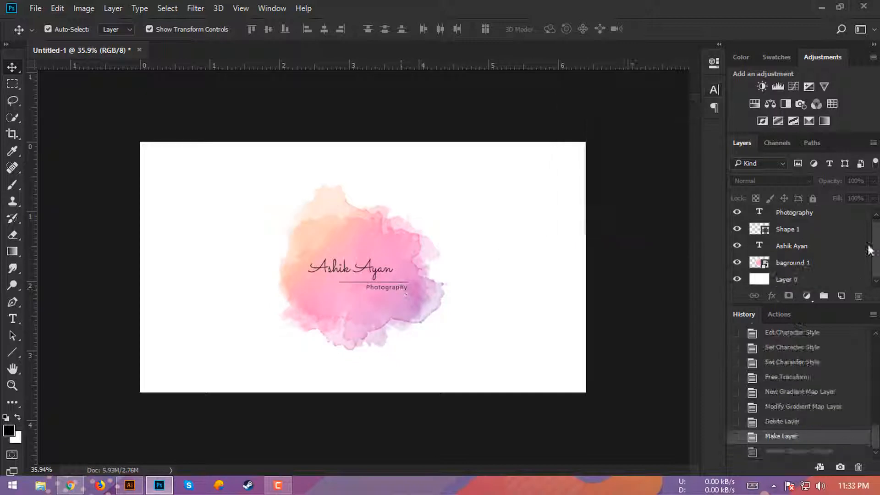
- Delete the pink watercolour layer and place 'baground 2' from the Desktop as an embedded image
click(756, 268)
key(Delete)
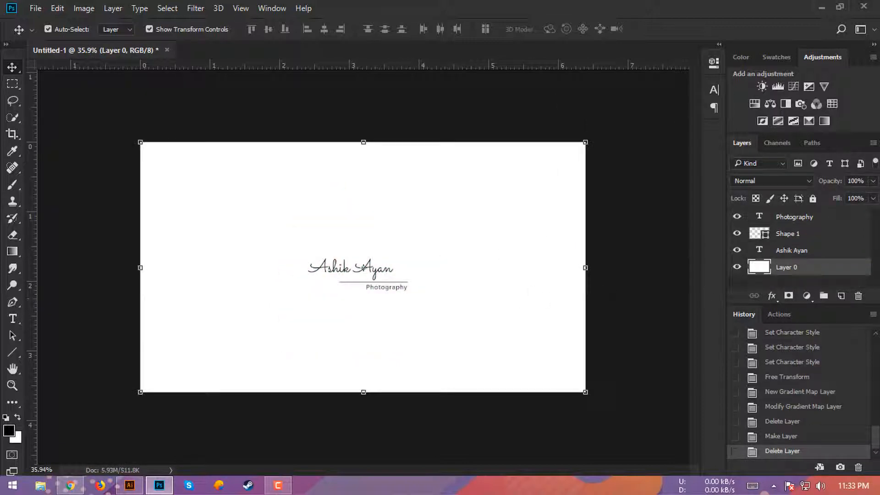
click(35, 8)
click(78, 236)
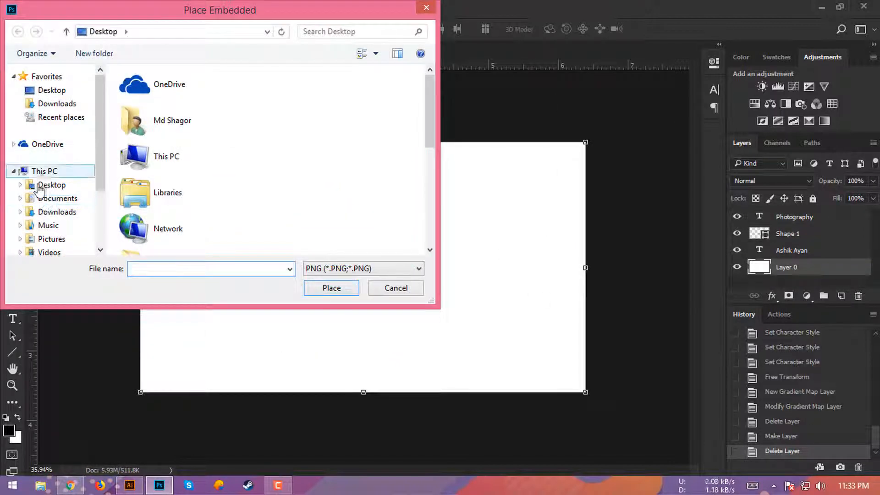
click(40, 187)
click(379, 101)
click(331, 288)
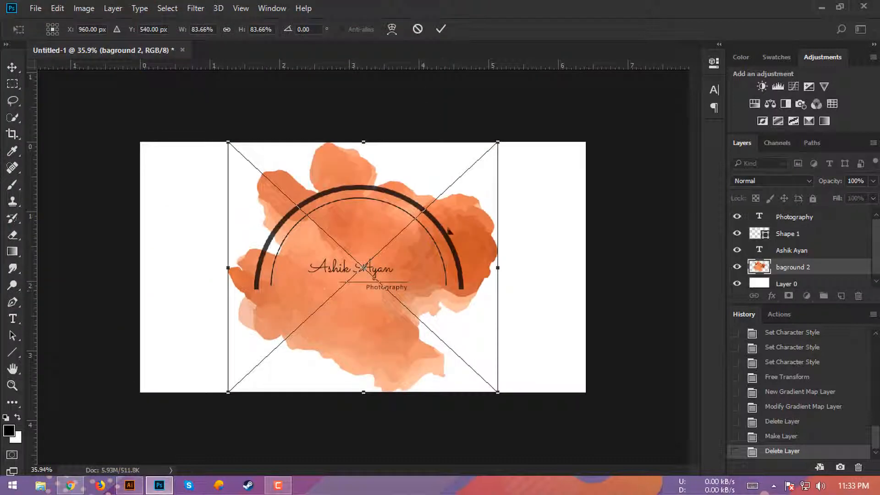
click(441, 29)
- Scale the orange splash down to about 58% and centre it behind the logo
click(611, 313)
scroll(422, 313, down, 2)
scroll(423, 314, up, 1)
click(410, 316)
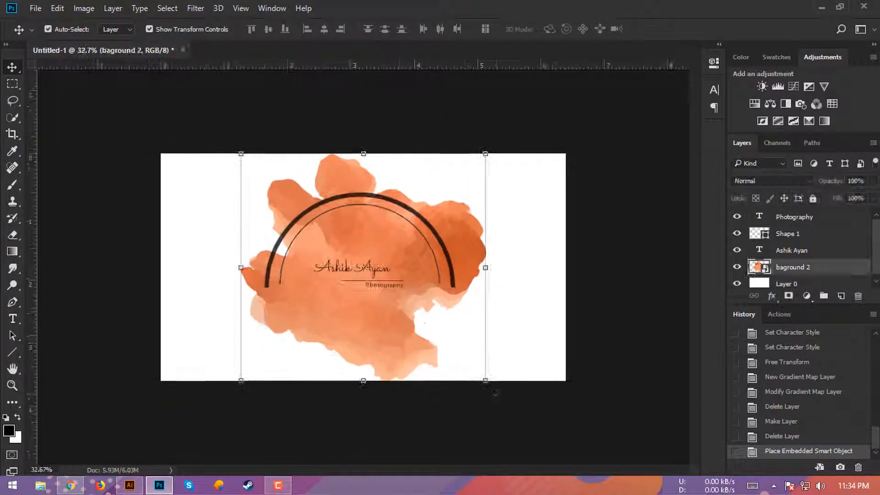
drag(486, 381, 464, 359)
drag(385, 329, 389, 331)
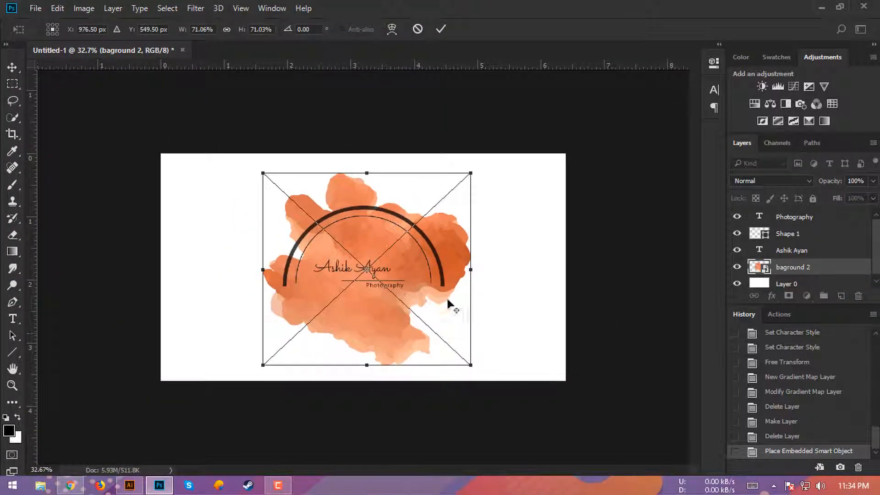
drag(473, 365, 443, 348)
drag(377, 320, 373, 323)
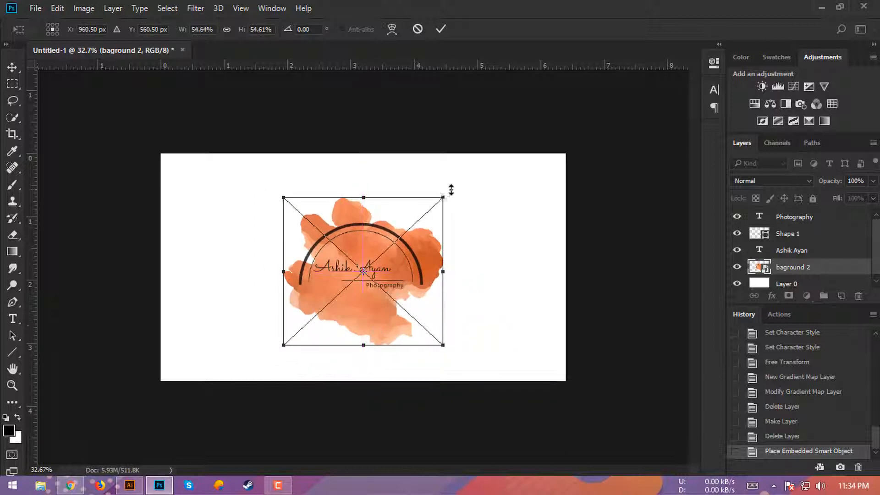
drag(446, 192, 452, 186)
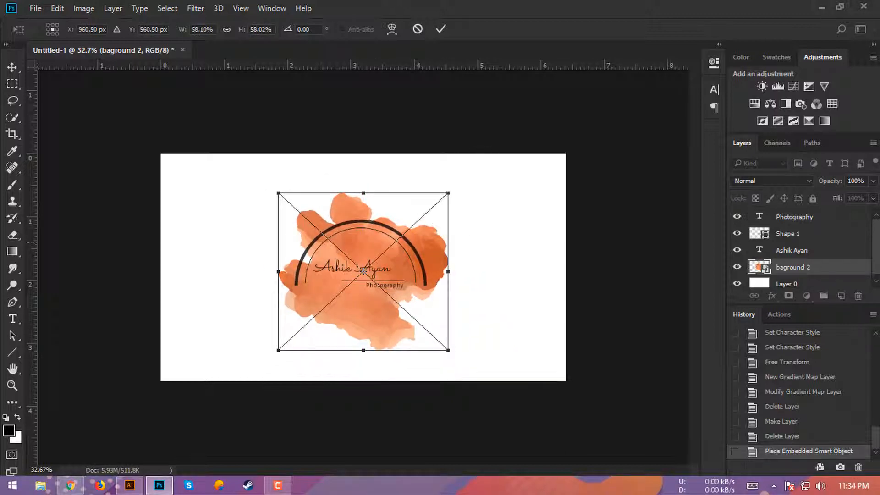
click(441, 29)
scroll(403, 298, up, 1)
- Open the portrait photo IMG_5249
click(35, 8)
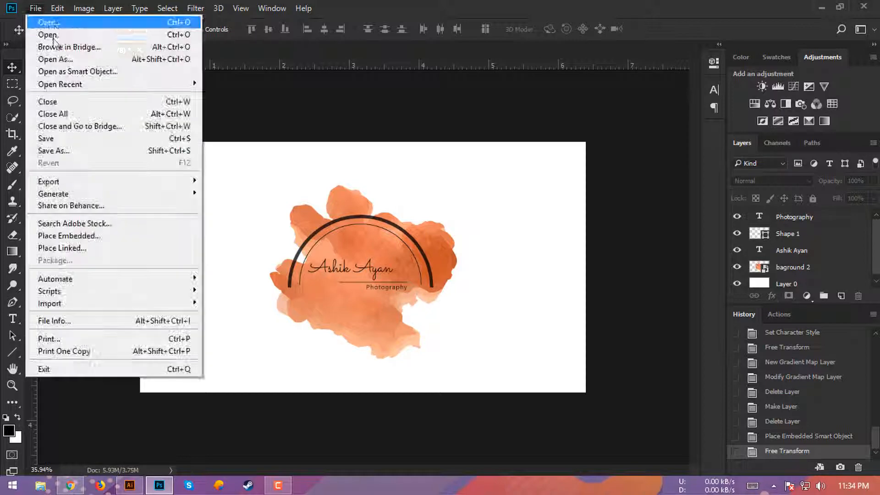
click(27, 41)
drag(429, 89, 417, 191)
double_click(156, 110)
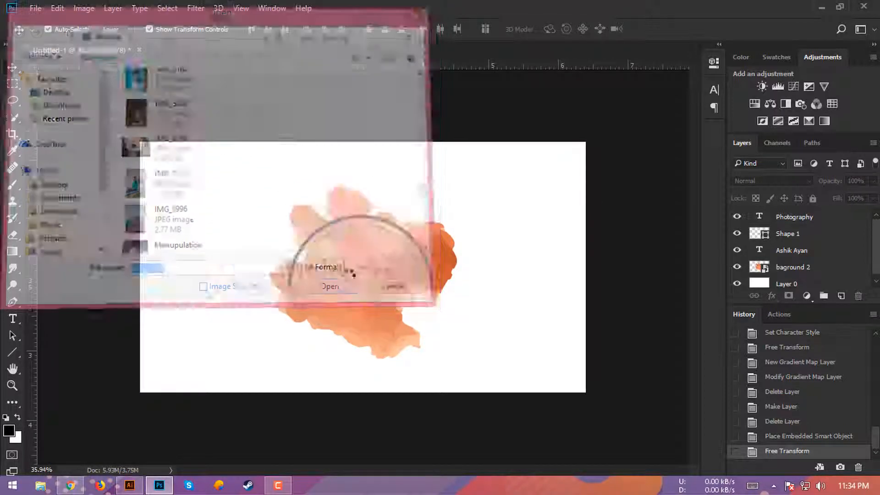
- Drag the logo layers onto IMG_5249 and fit them small in the top-left corner
click(132, 48)
click(809, 267)
shift+click(794, 217)
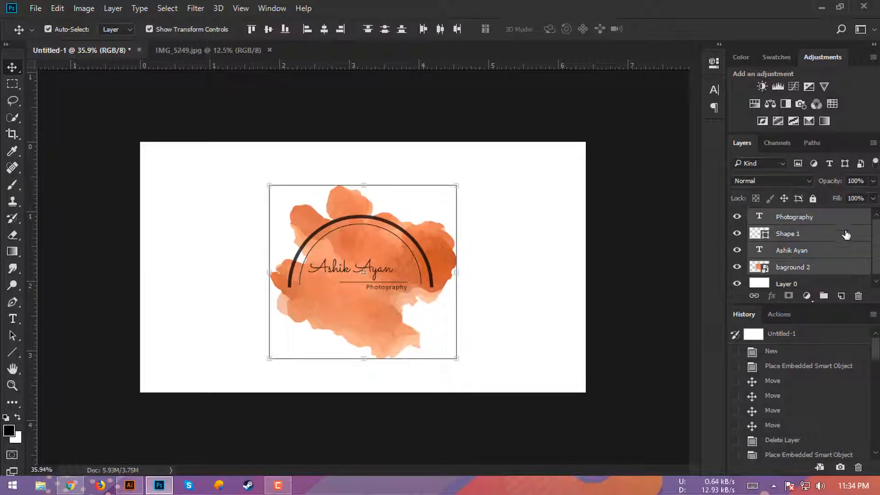
drag(791, 232, 285, 139)
key(ctrl+t)
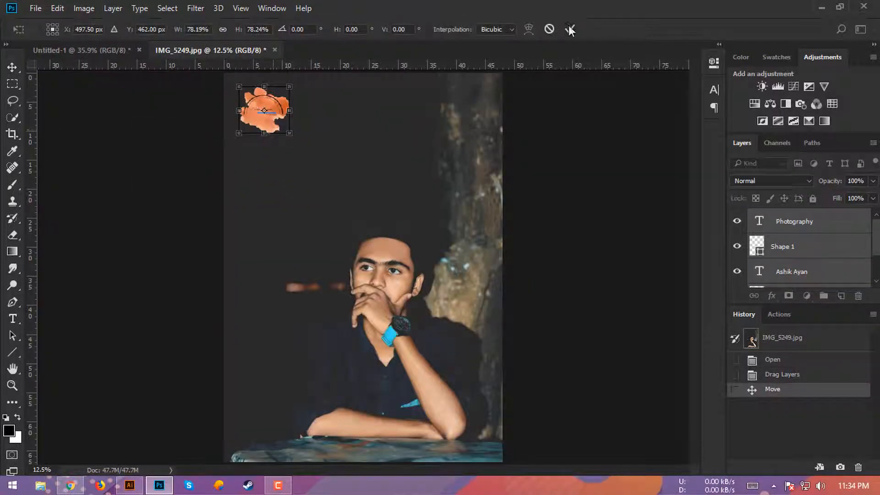
click(569, 29)
- Zoom out to view the whole photo and close a document without saving
ctrl+click(226, 110)
mouse_move(258, 111)
mouse_down()
mouse_move(279, 127)
mouse_move(252, 115)
mouse_up()
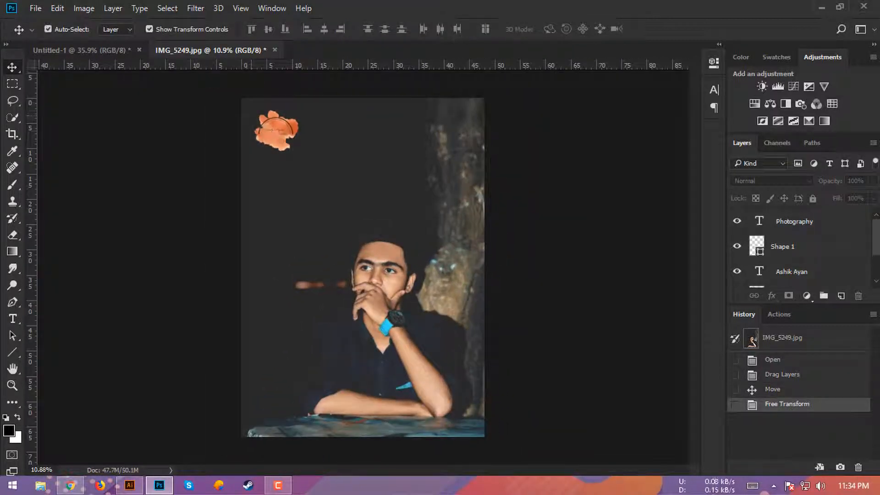
click(274, 50)
click(447, 195)
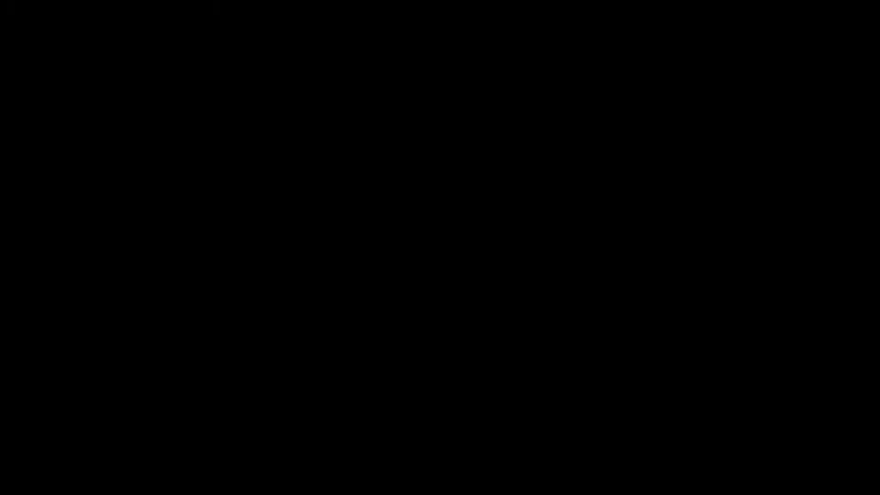